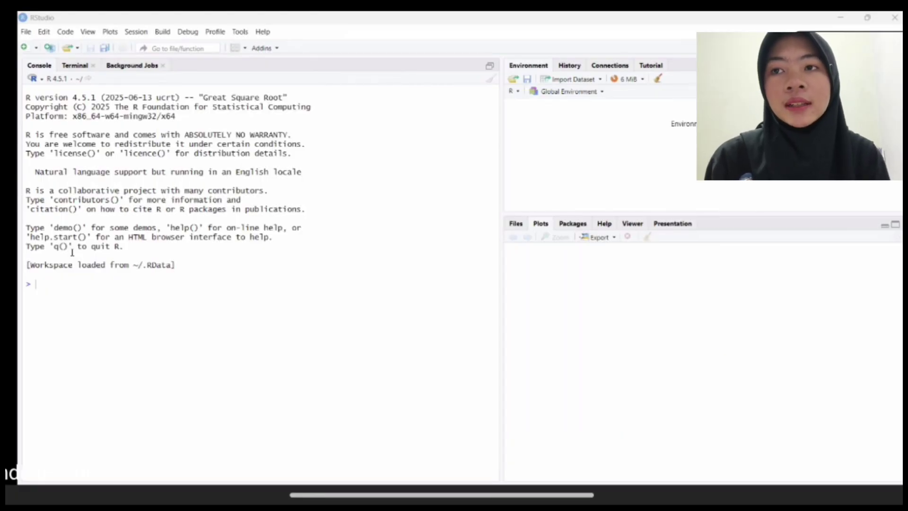
Start an Excel dataset import and load the file P3 Praktikum Ekomet Dasar okk from the Downloads folder
left_click(25, 31)
mouse_move(110, 215)
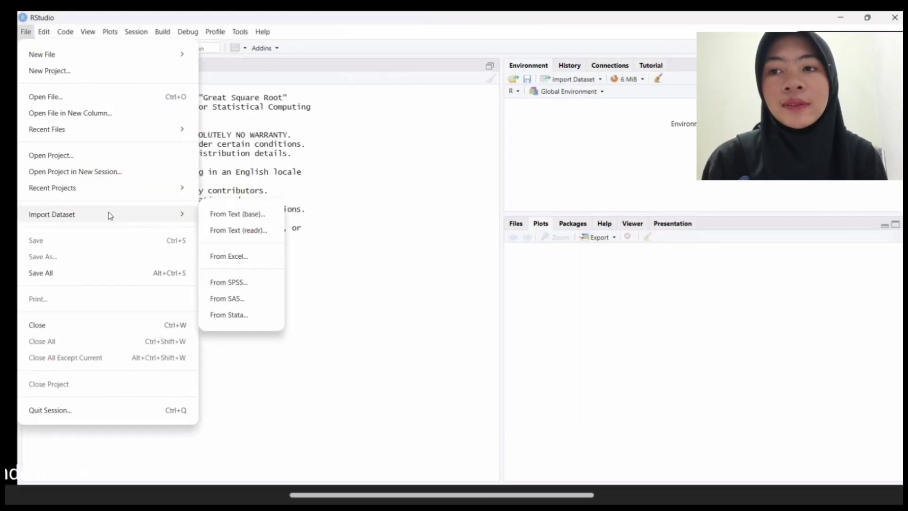
left_click(256, 256)
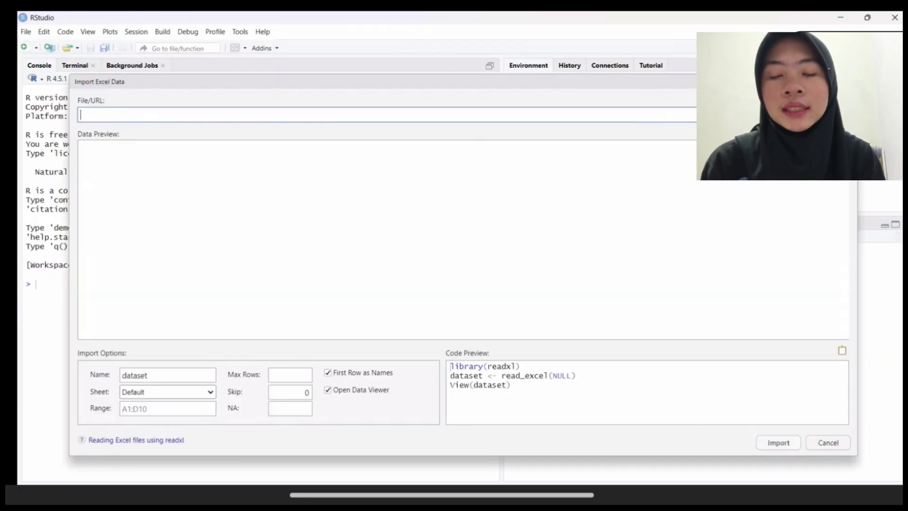
left_click(825, 115)
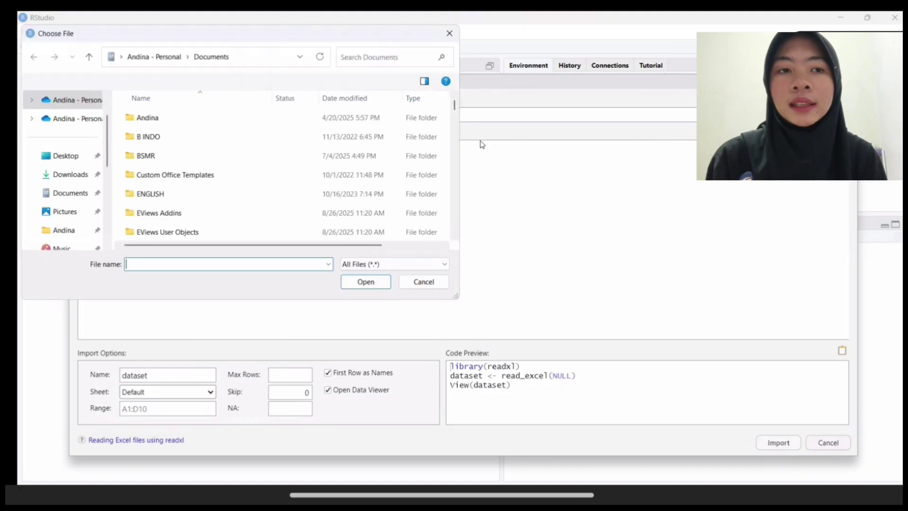
left_click(68, 175)
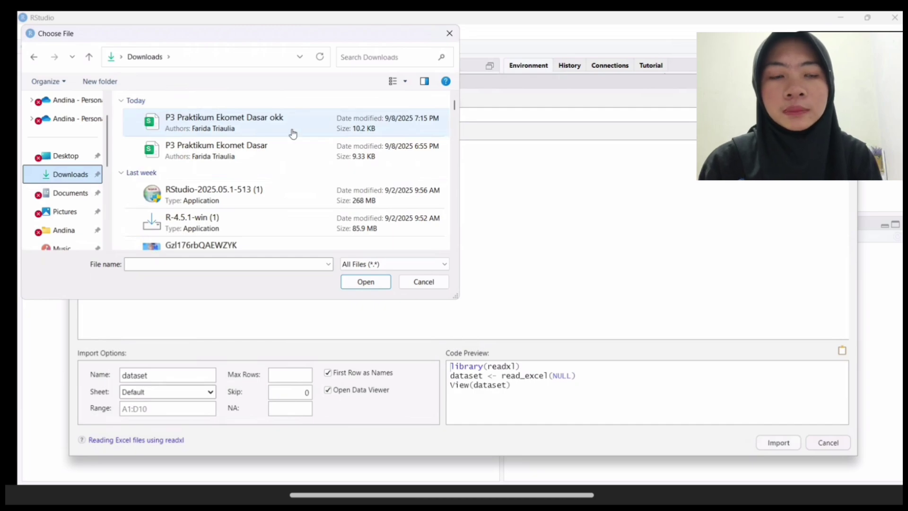
double_click(293, 134)
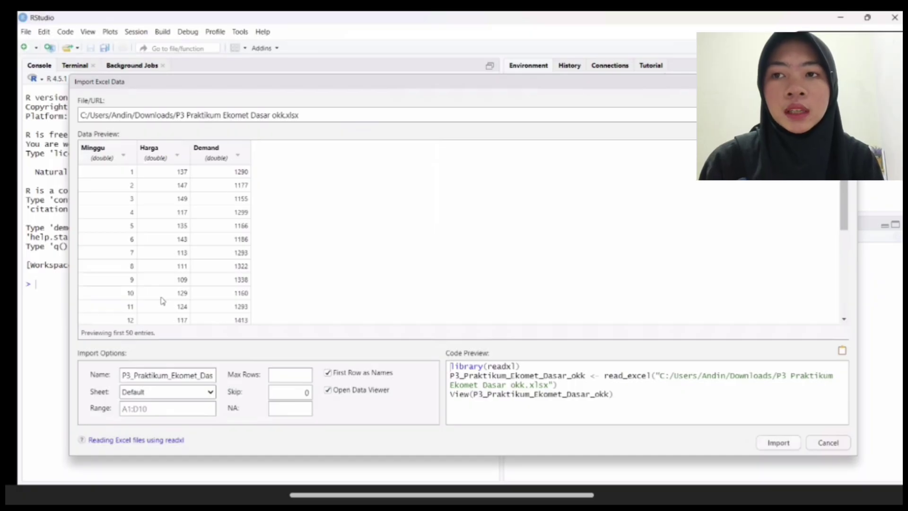
Import the previewed Excel data under the name ekonometrika, with the Minggu column set to Skip
left_click(123, 155)
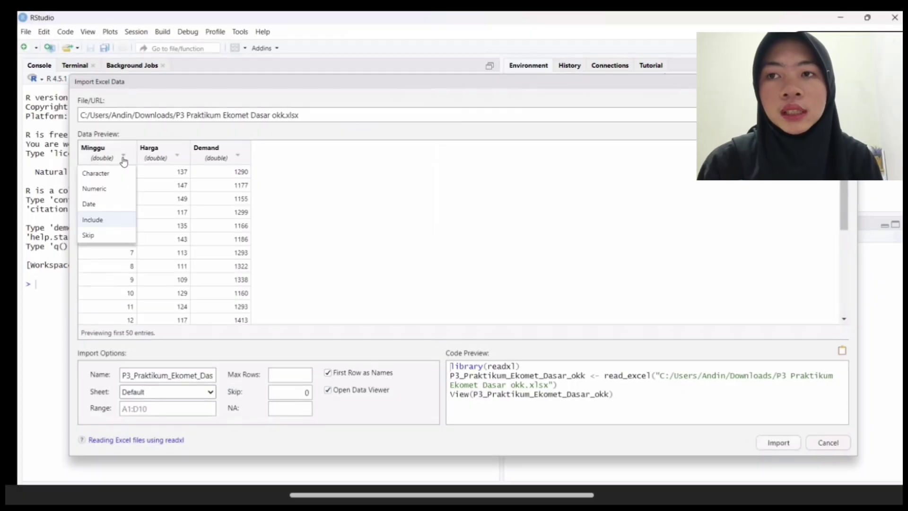
left_click(117, 239)
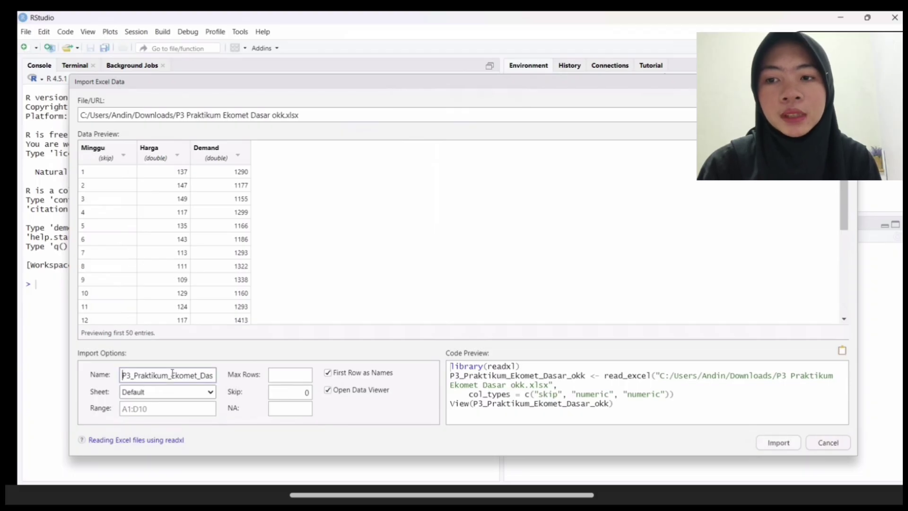
left_click_drag(124, 375, 231, 377)
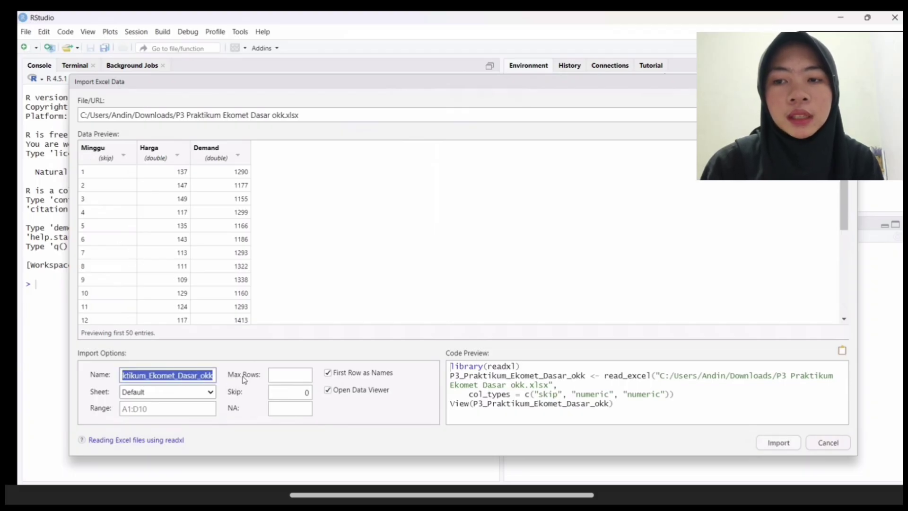
type("eko")
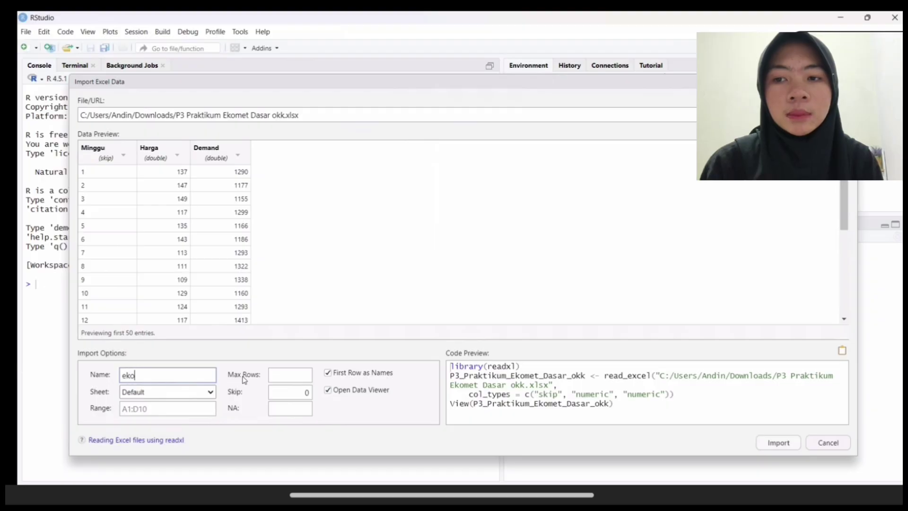
type("nometrika")
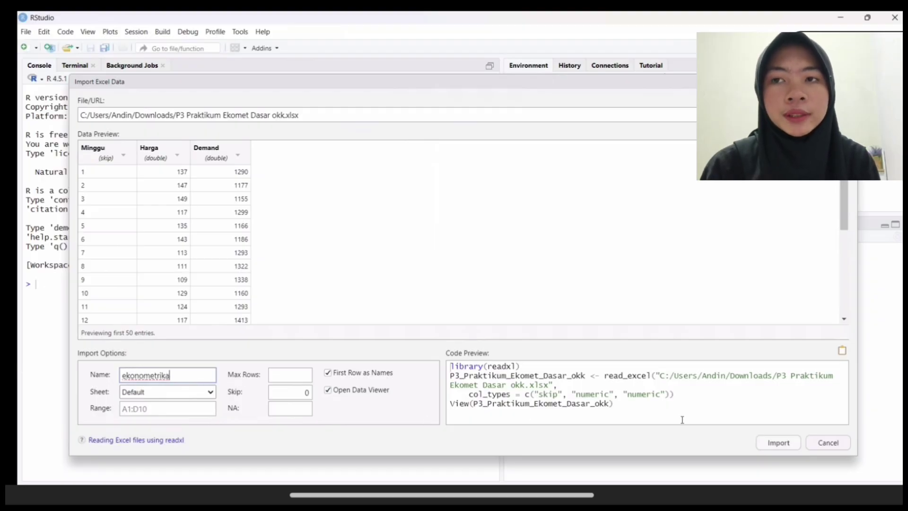
left_click(794, 445)
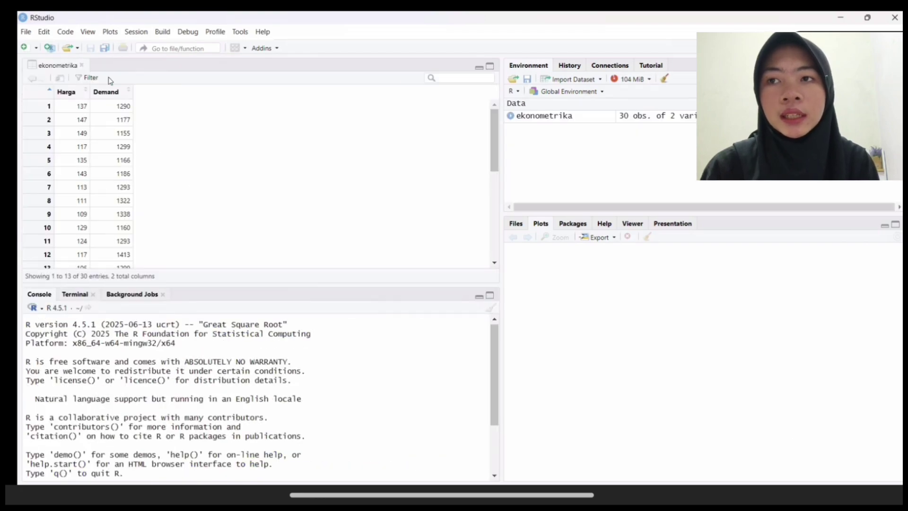
Create a new R script and write the template line "nama data <- lm(y~x, nama data)" in it
left_click(29, 49)
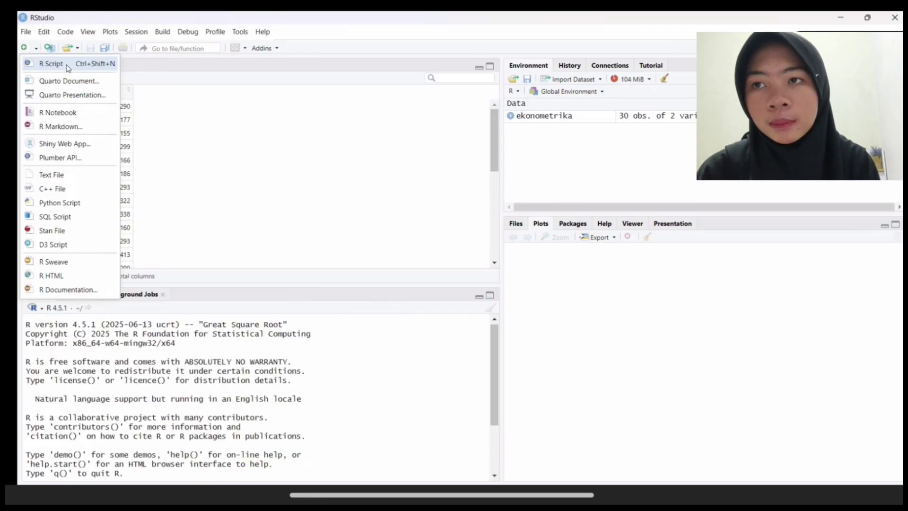
left_click(68, 65)
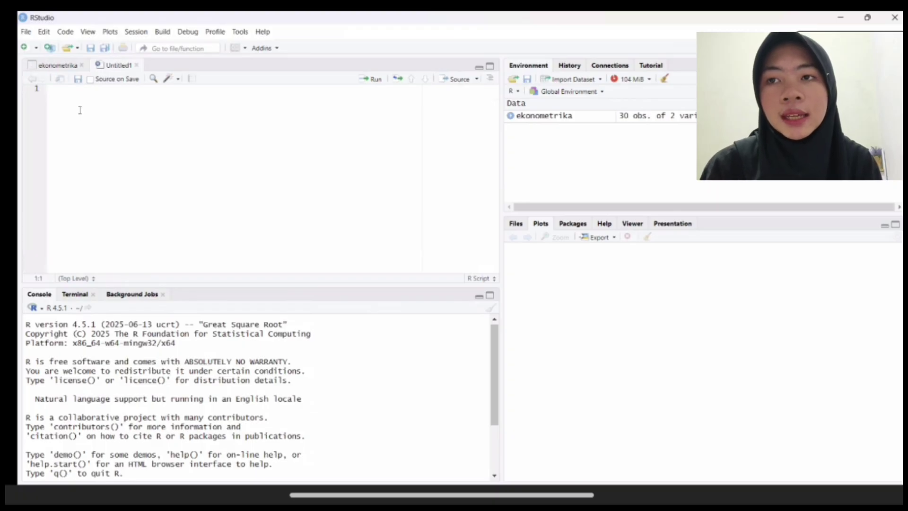
type("nama data")
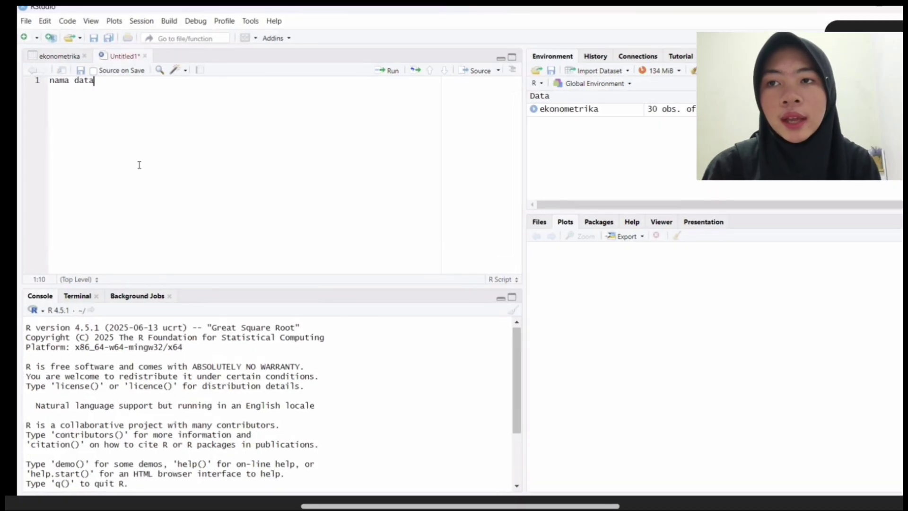
type(" <")
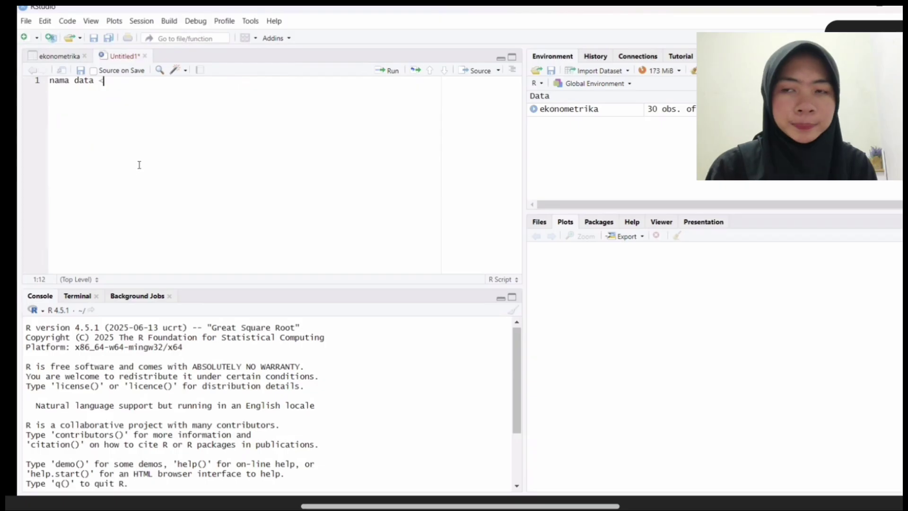
type("-")
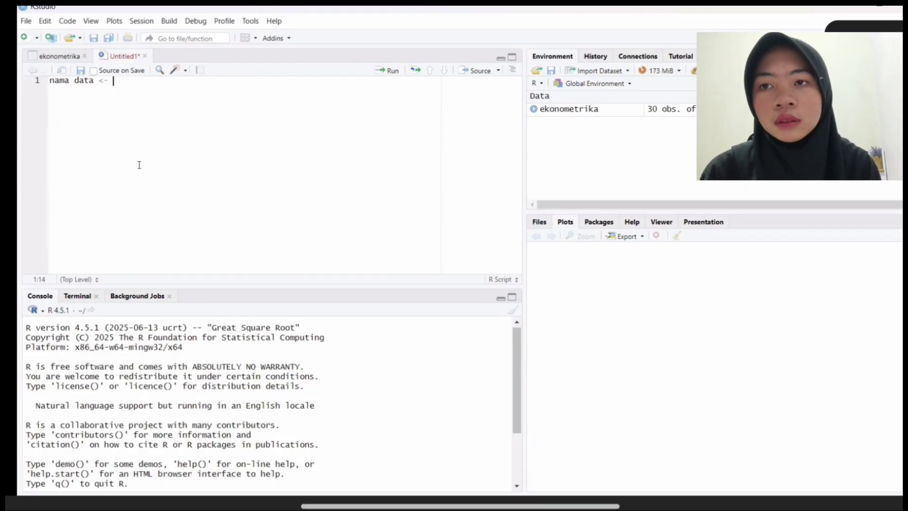
type(" lm")
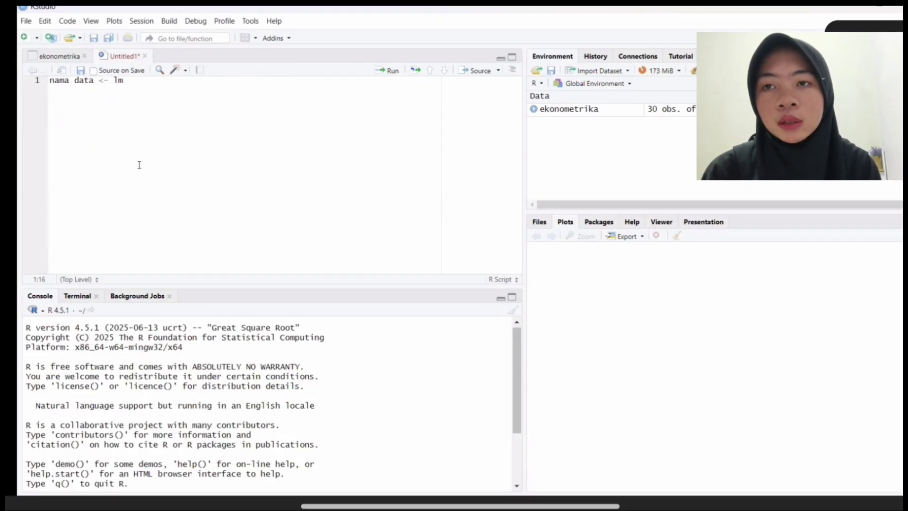
type("(")
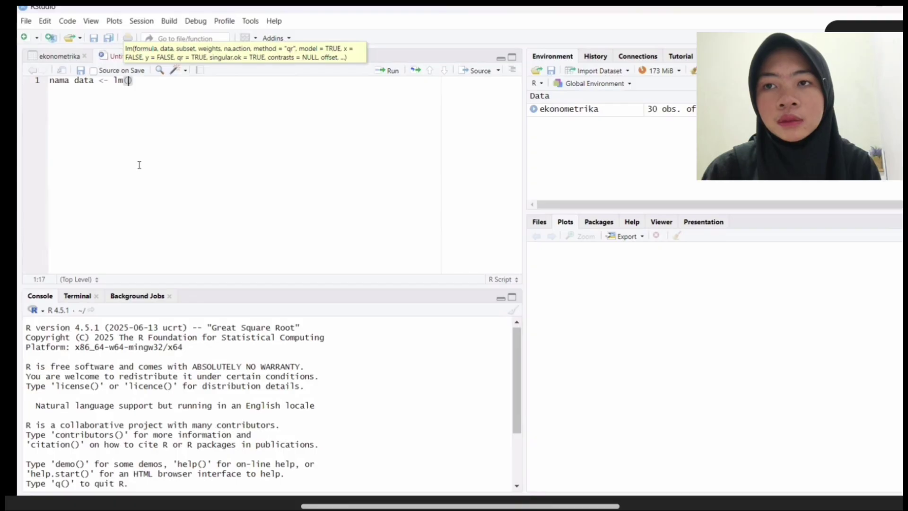
type("y~")
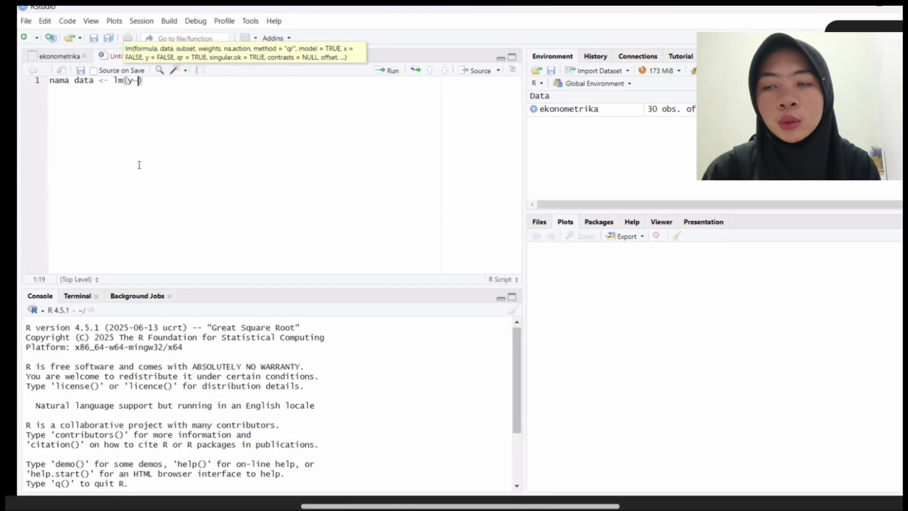
type("x, nama ")
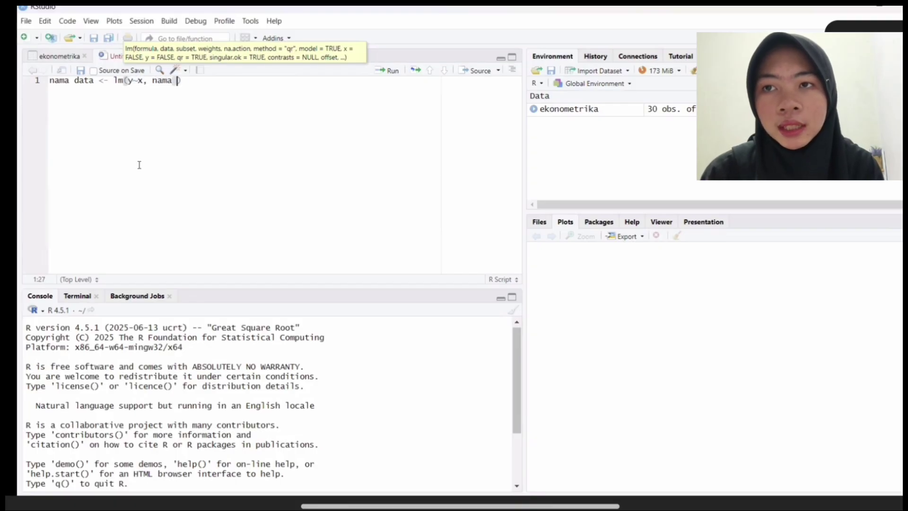
type("data")
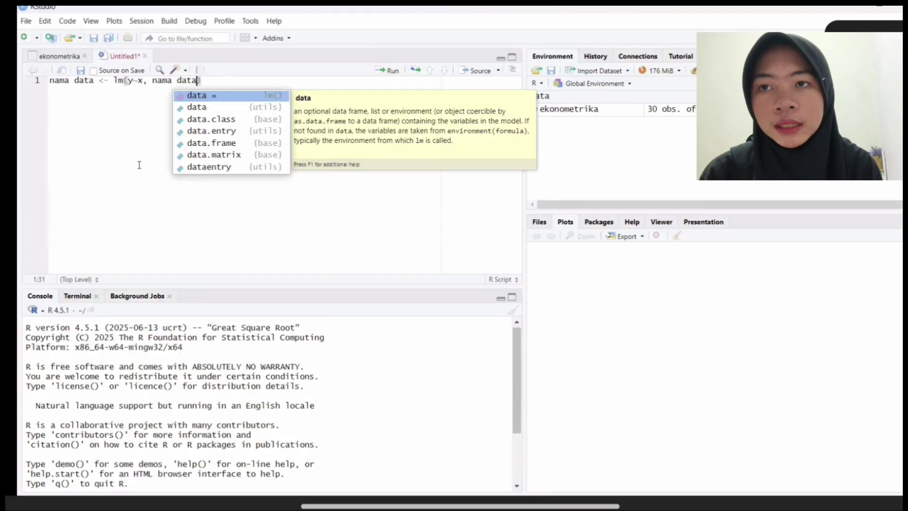
key("End")
key("Return")
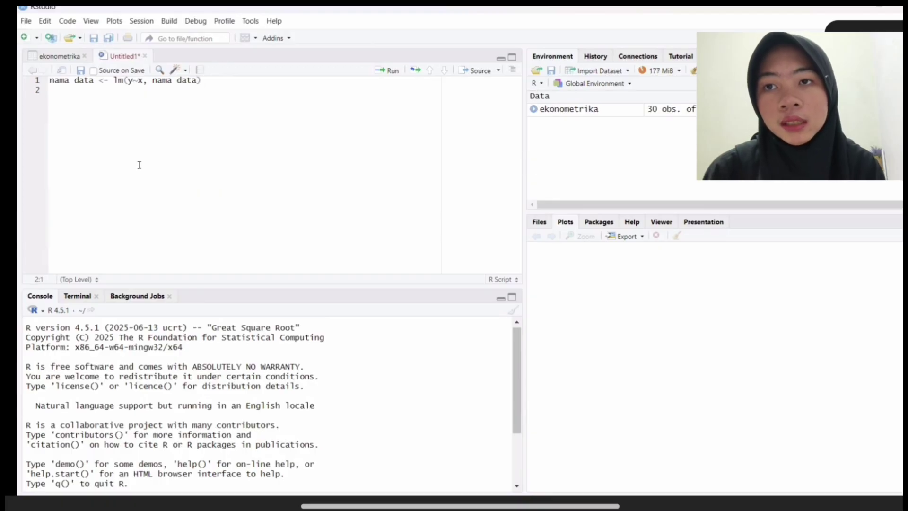
Add the template line "summary(nama model)" on line 2 of the script
type("summary")
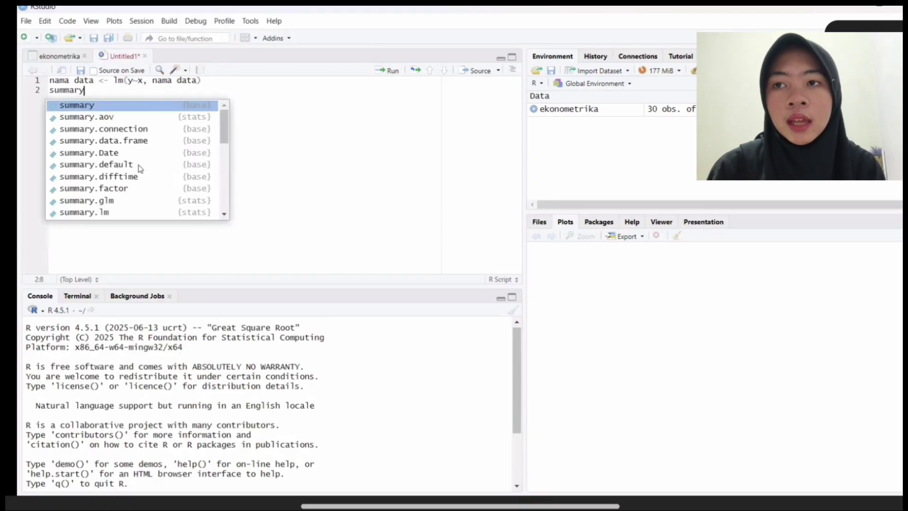
type("(nama ")
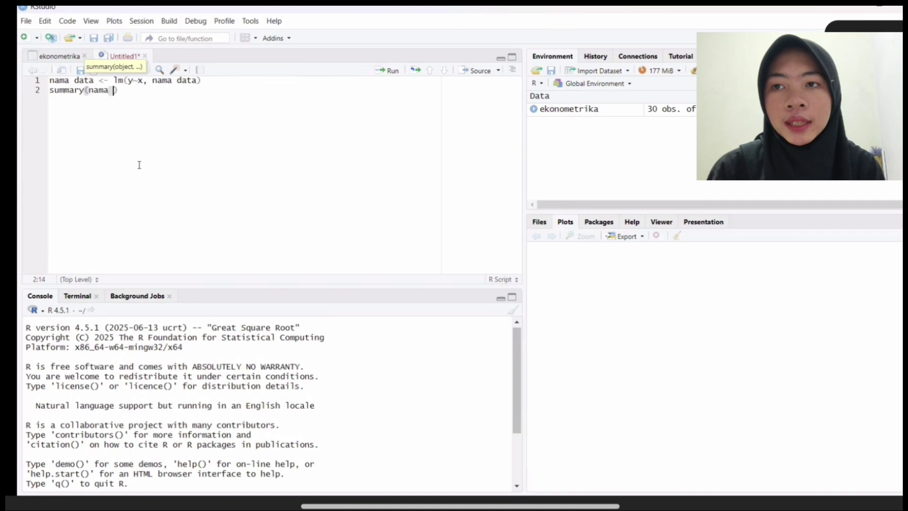
type("model)")
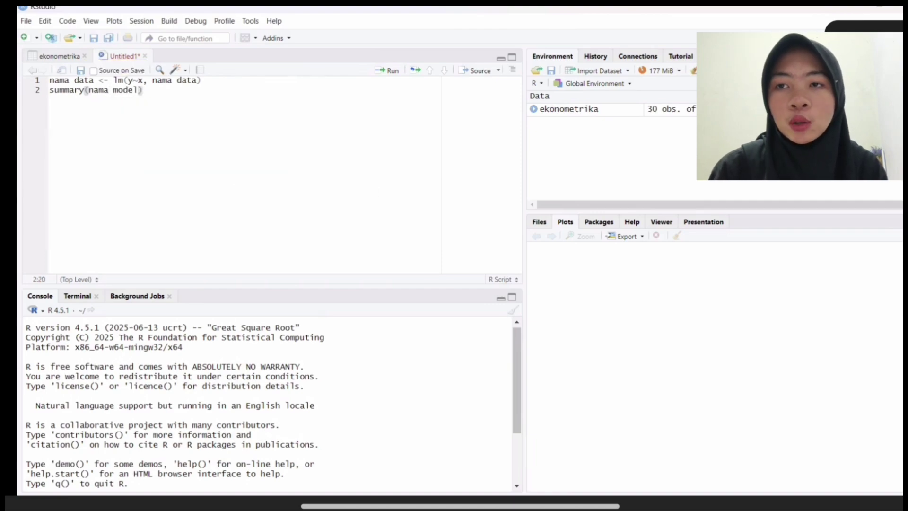
Write the model line "regresisederhana <- lm(Demand~Harga, ekonometrika)" on line 4 of the script, leaving line 3 blank
key("Return")
key("Return")
type("re")
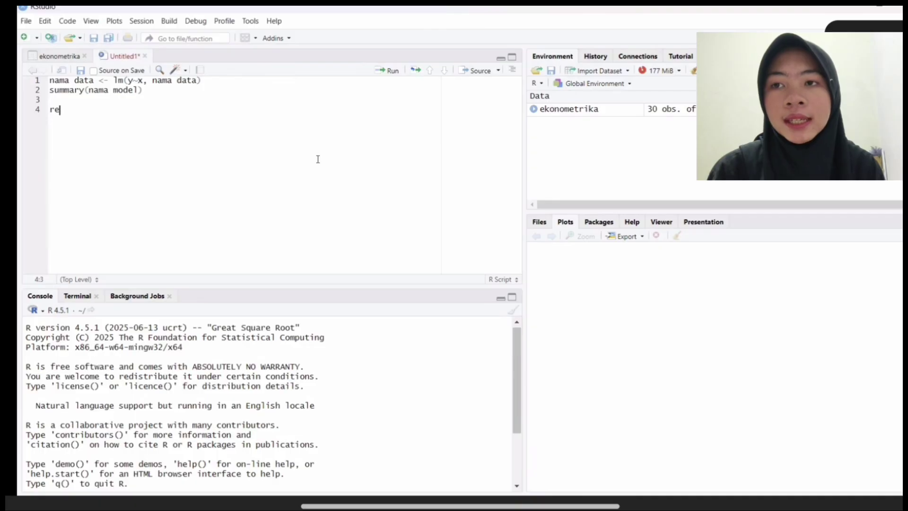
type("gresis")
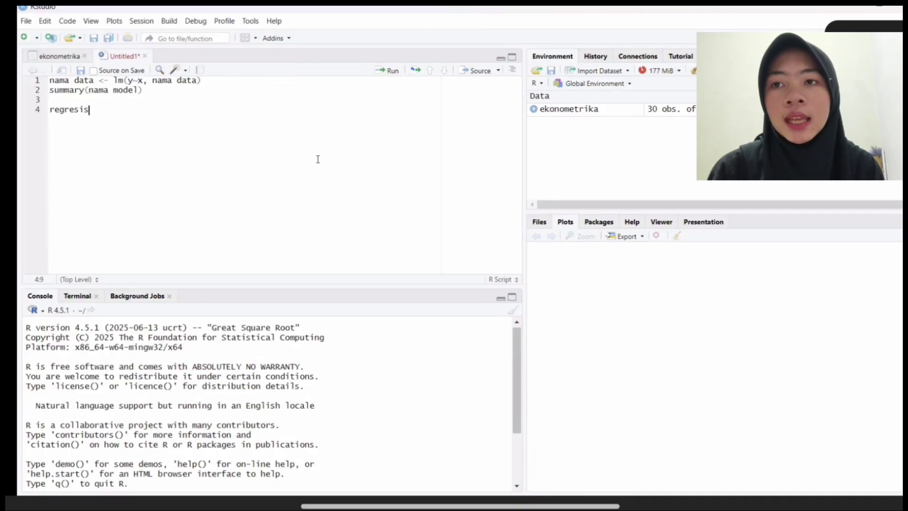
type("ederhana")
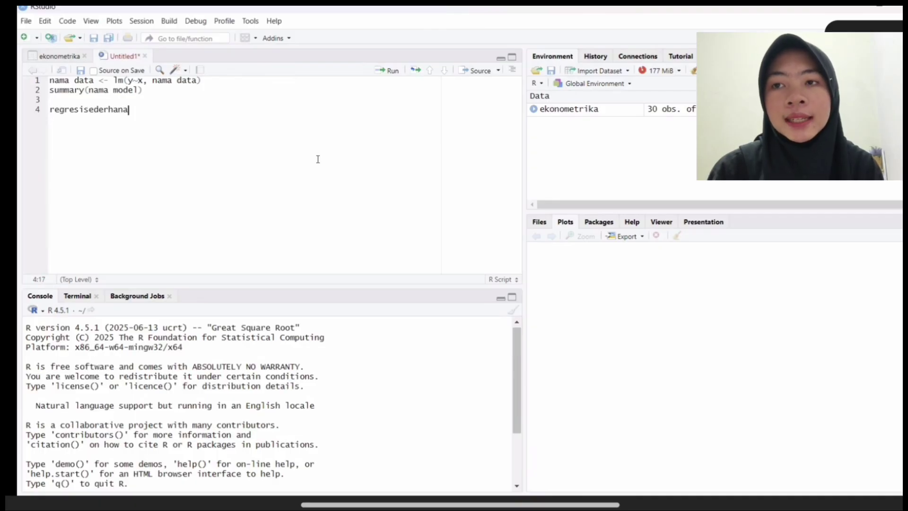
type(" <")
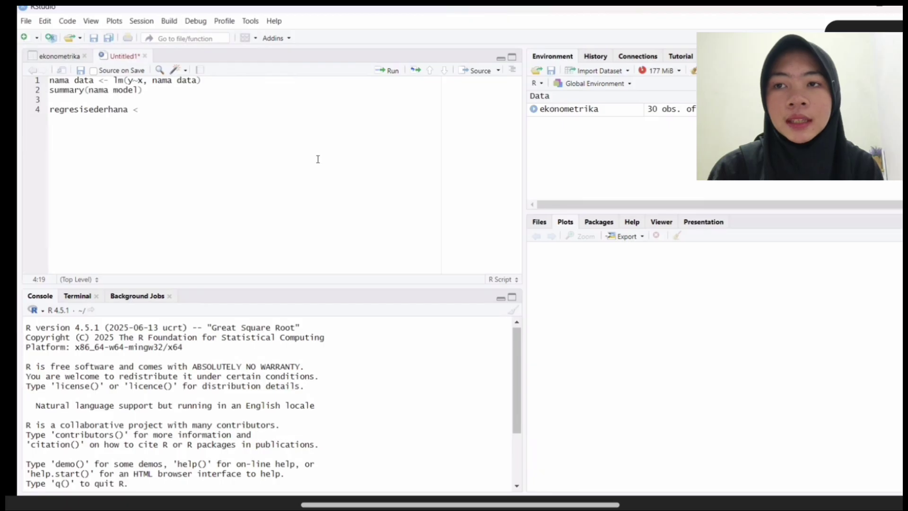
type("-")
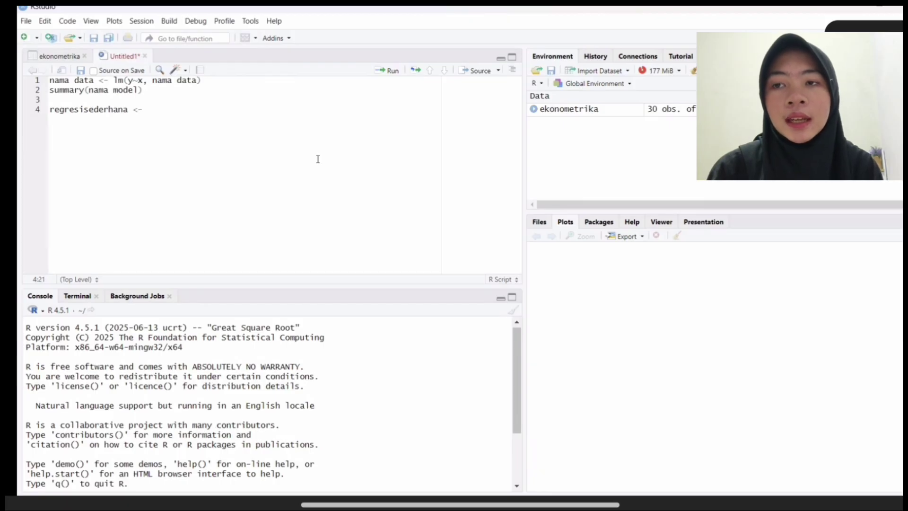
type(" (")
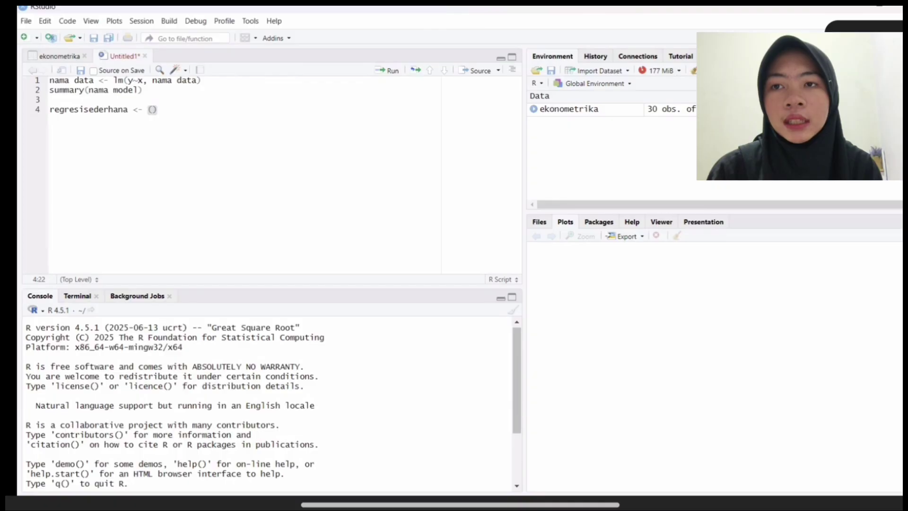
key("BackSpace")
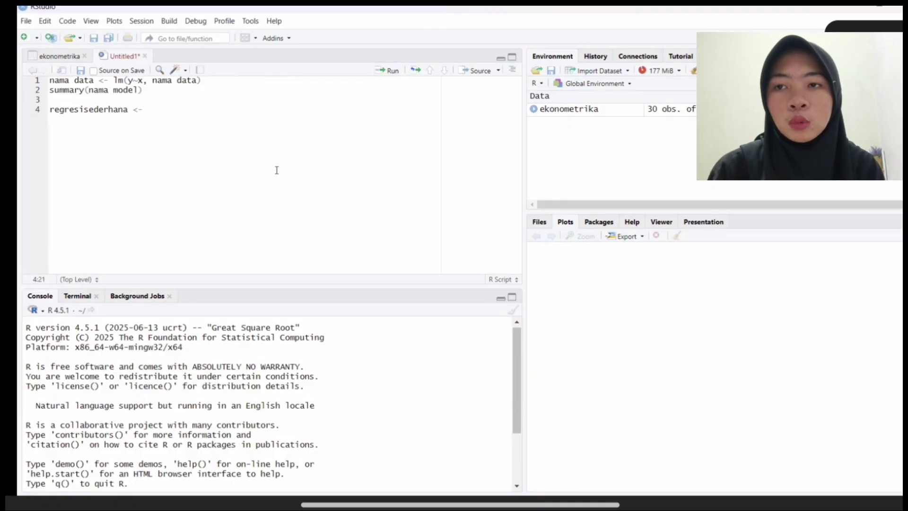
type("lm")
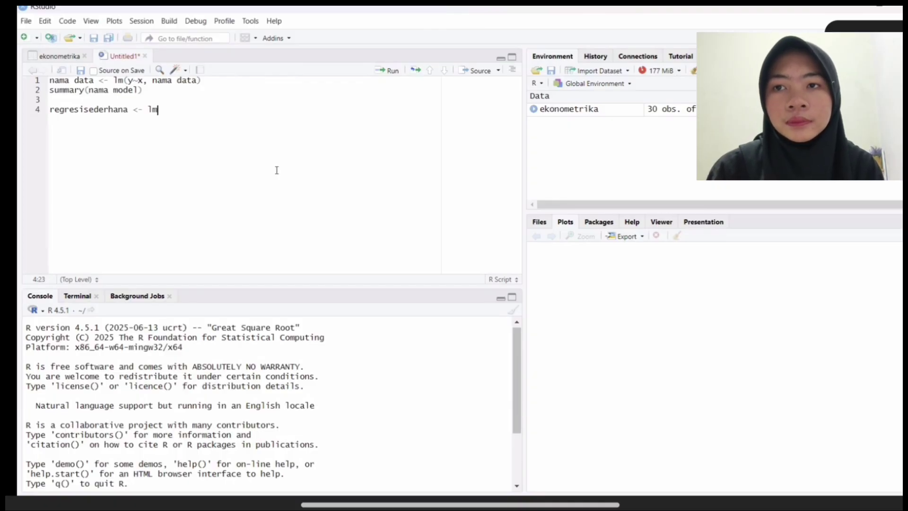
type("(Dema")
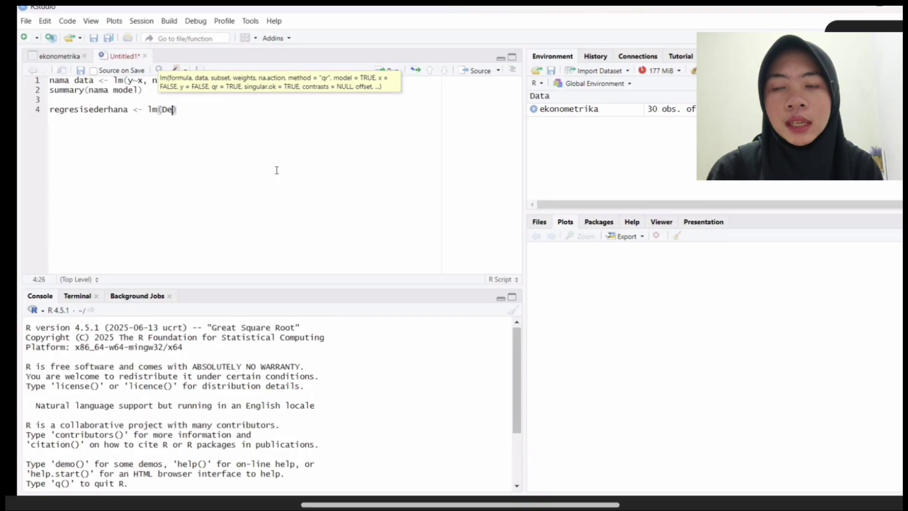
type("nd~")
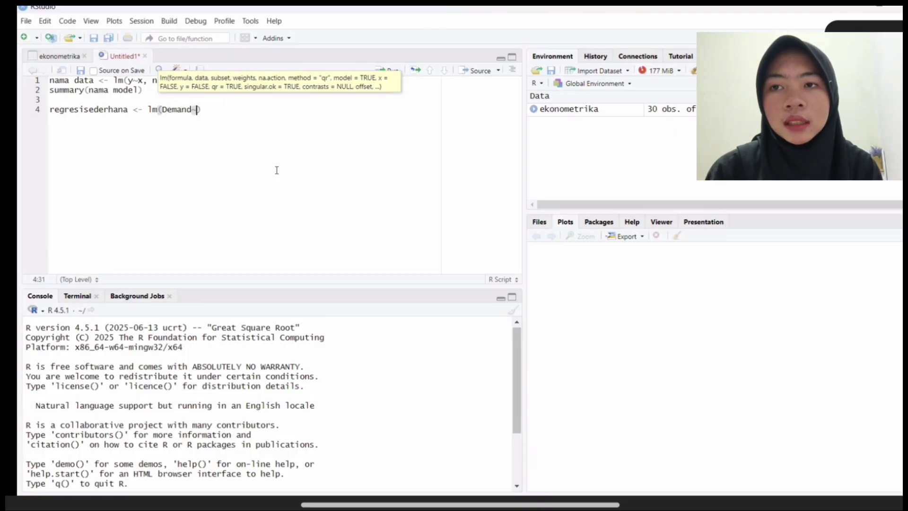
type("Harga")
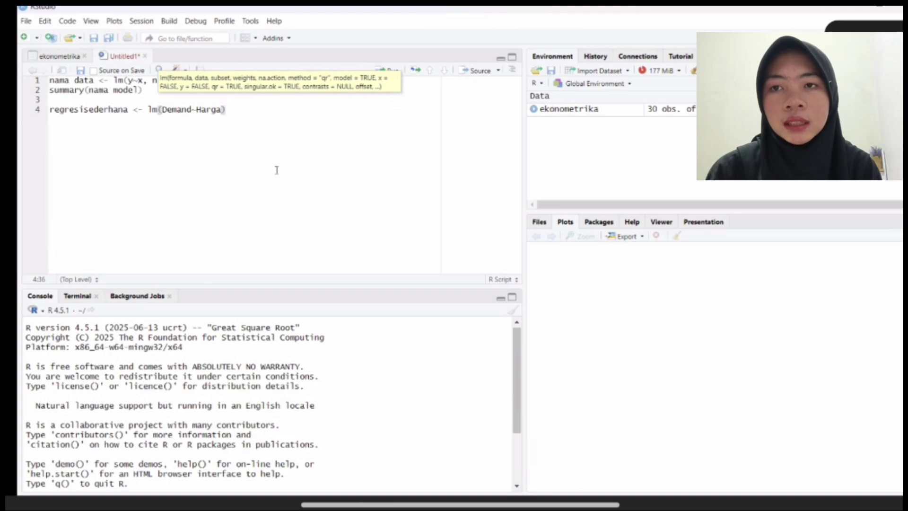
type(",")
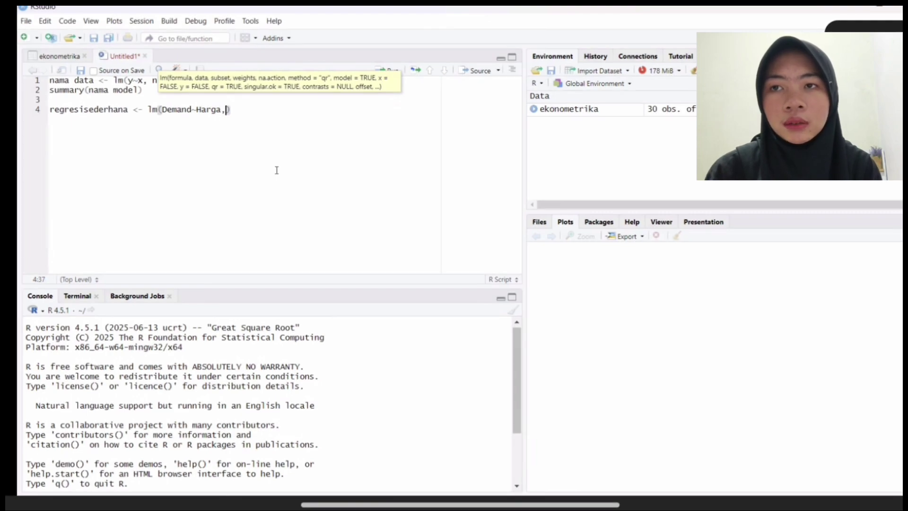
type(" ekonom")
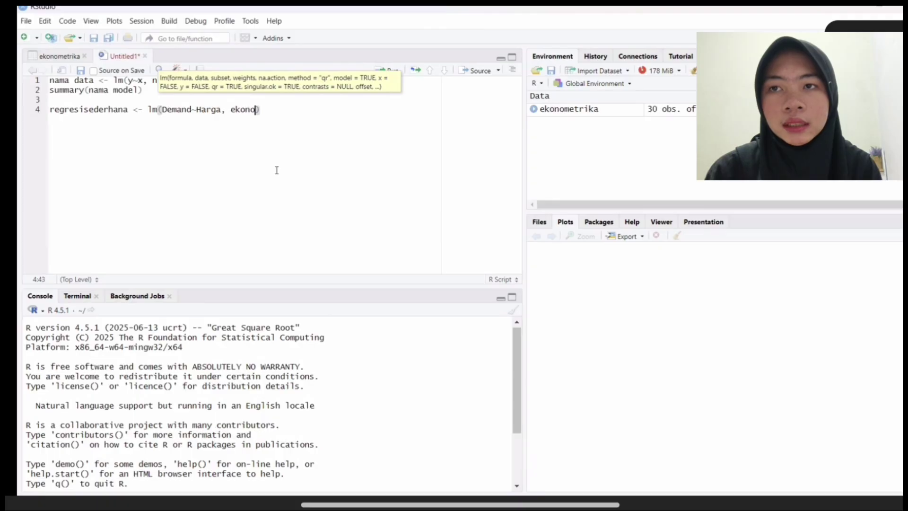
type("e")
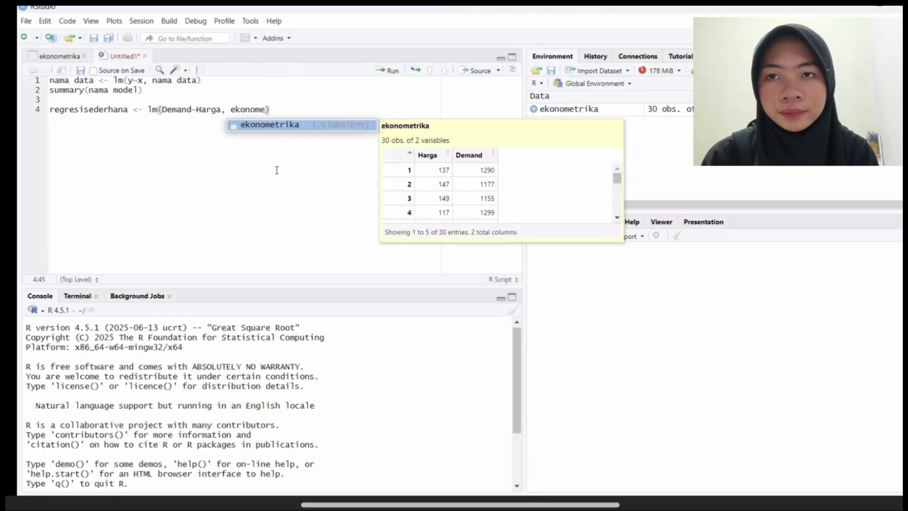
left_click(303, 124)
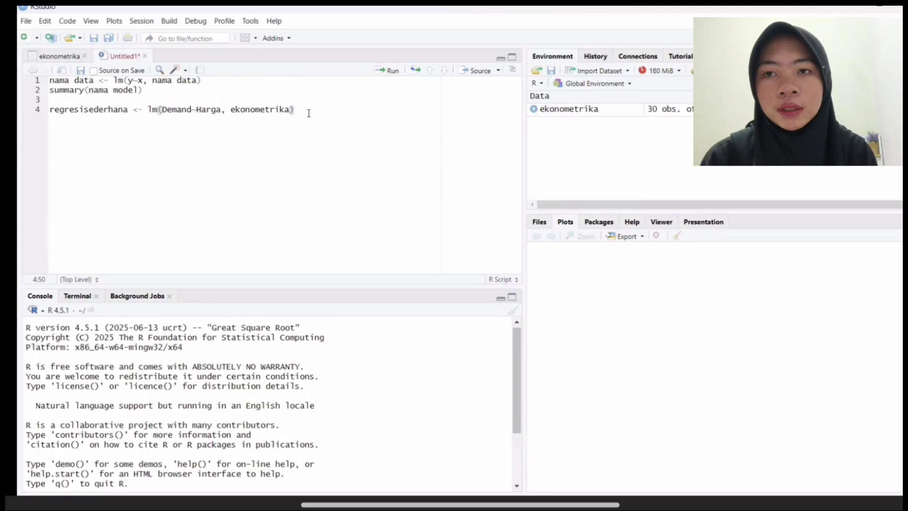
Add the line "summary(regresisederhana)" on line 5 of the script
key("Return")
type("s")
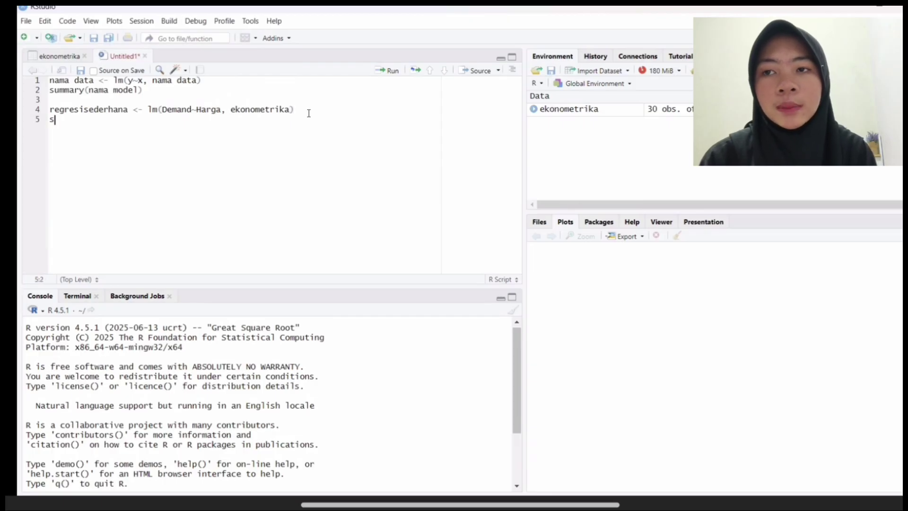
type("ummary(re")
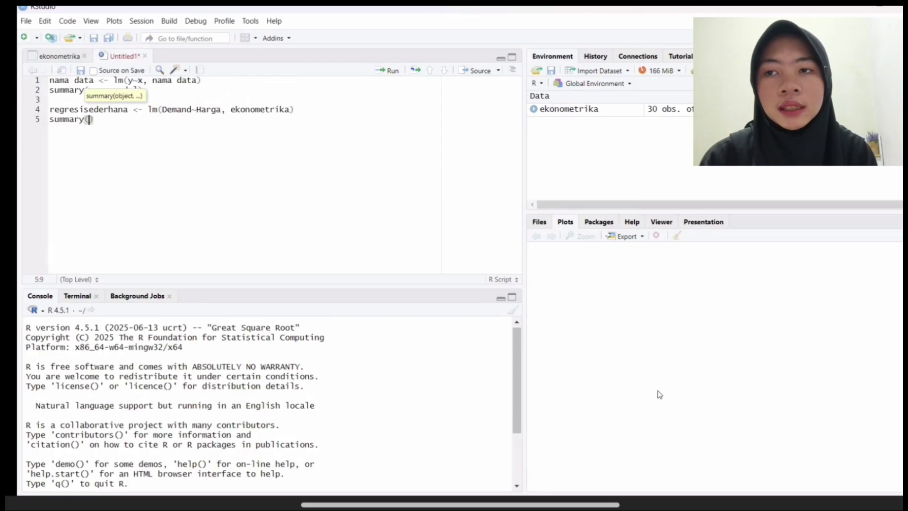
type("gre")
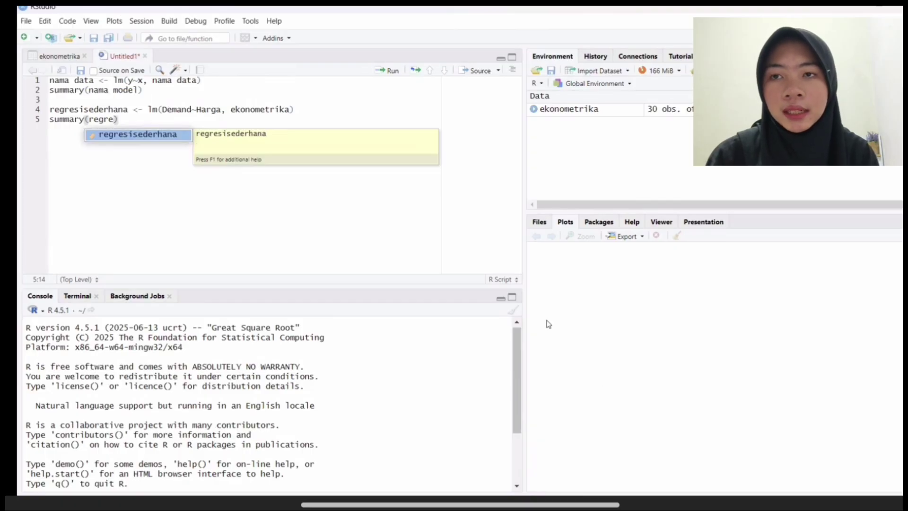
left_click(174, 134)
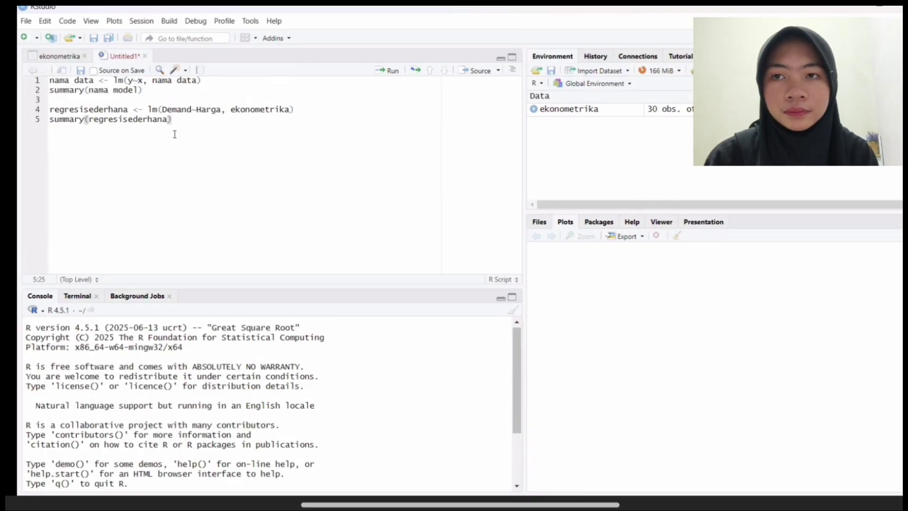
Run the regresisederhana model line and its summary line from the script
left_click(304, 111)
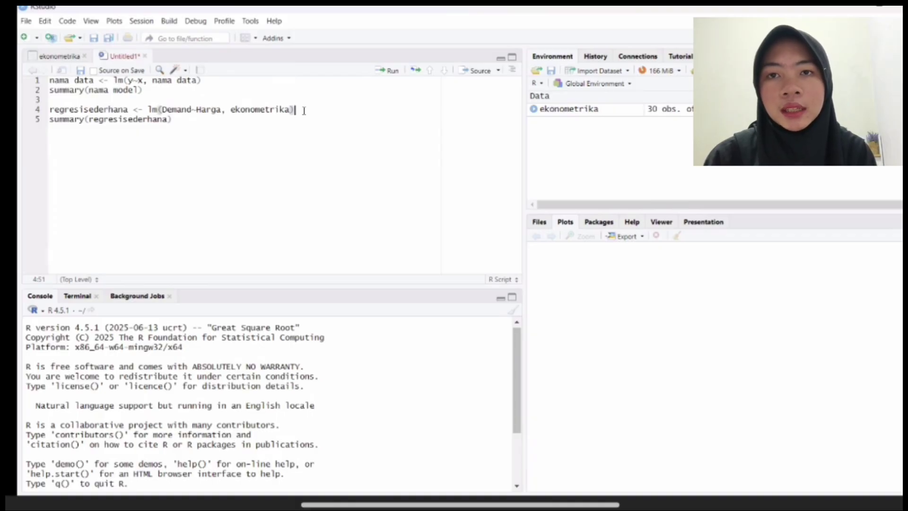
left_click(379, 72)
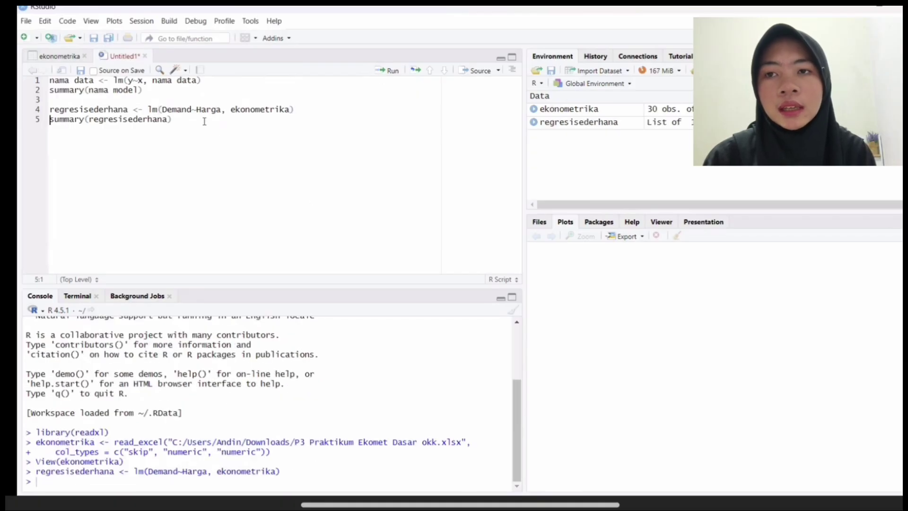
left_click(204, 121)
left_click(381, 71)
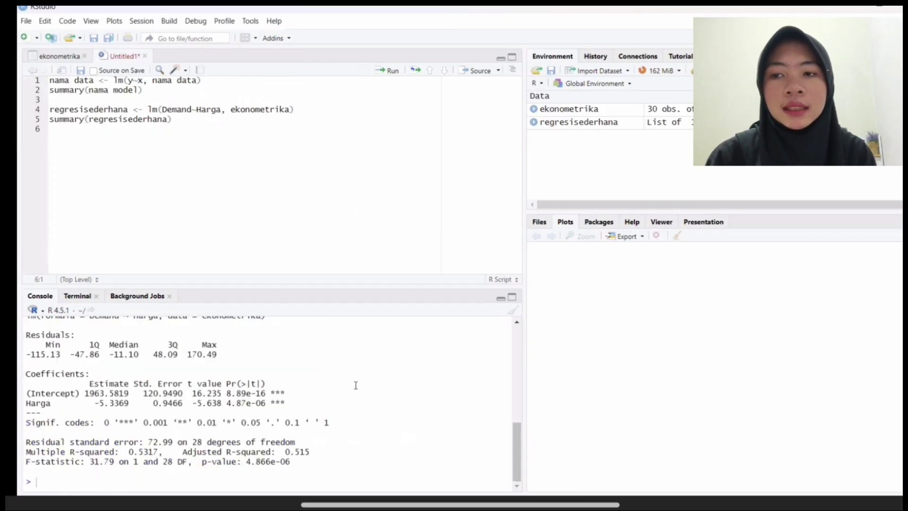
Examine the regression summary in the console: the intercept and Harga estimates, the multiple R-squared and the overall p-value
scroll(347, 371, "up", 3)
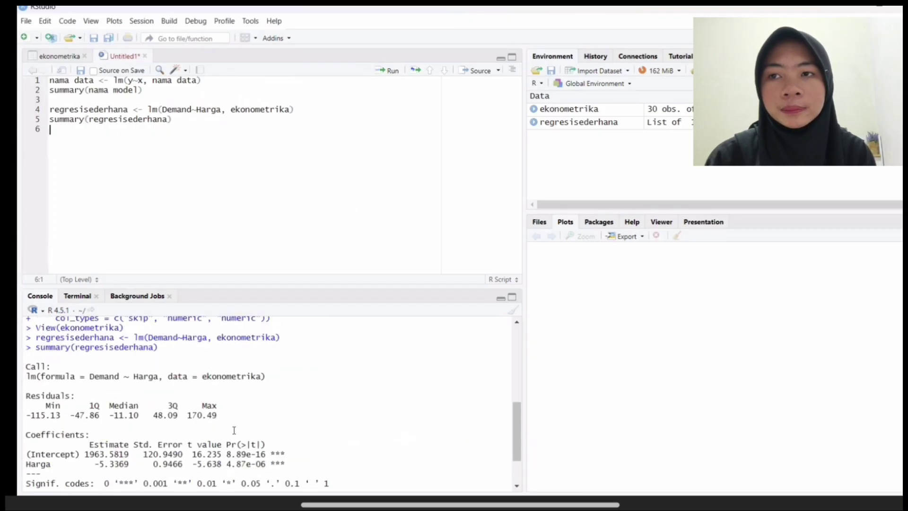
scroll(347, 371, "down", 3)
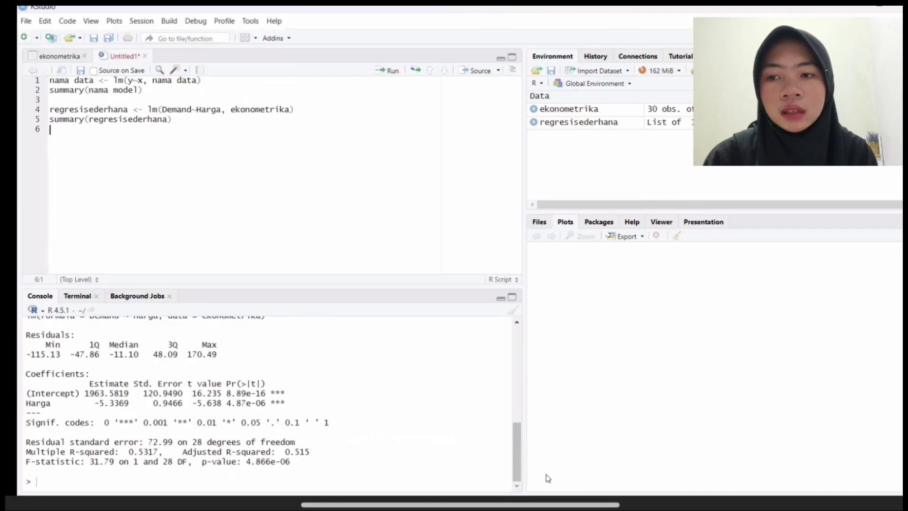
left_click_drag(519, 430, 519, 424)
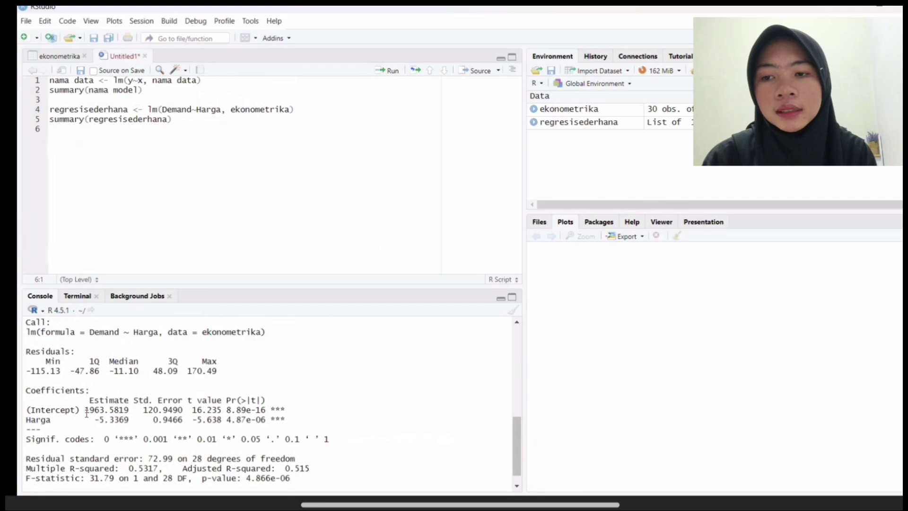
double_click(106, 410)
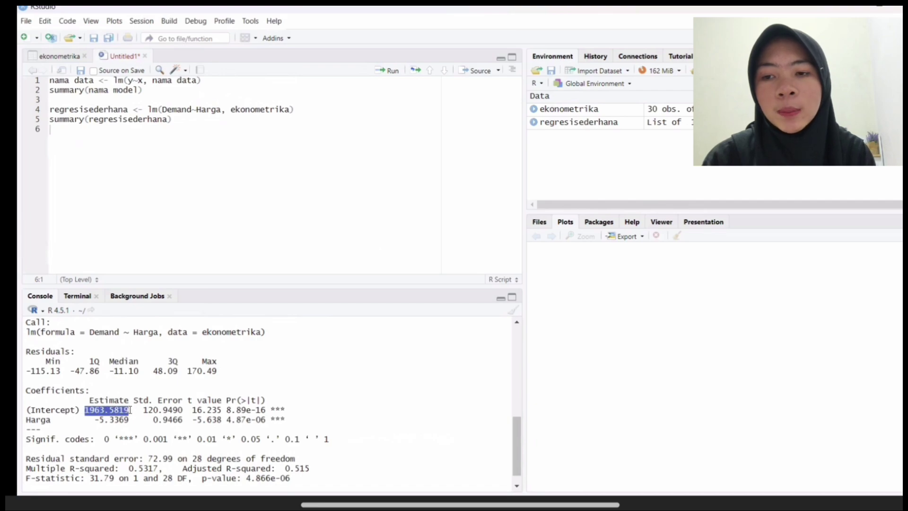
left_click(136, 410)
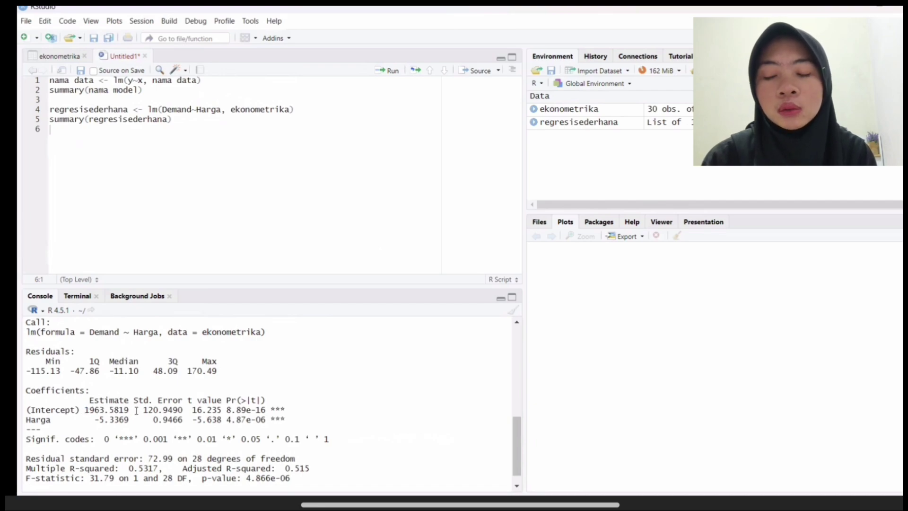
left_click(91, 420)
left_click(141, 427, "shift")
left_click(134, 420, "shift")
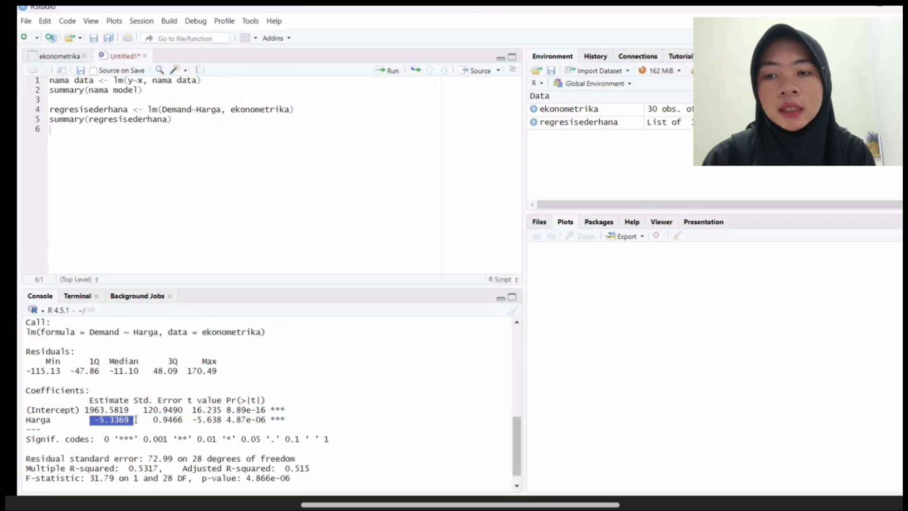
left_click(136, 420)
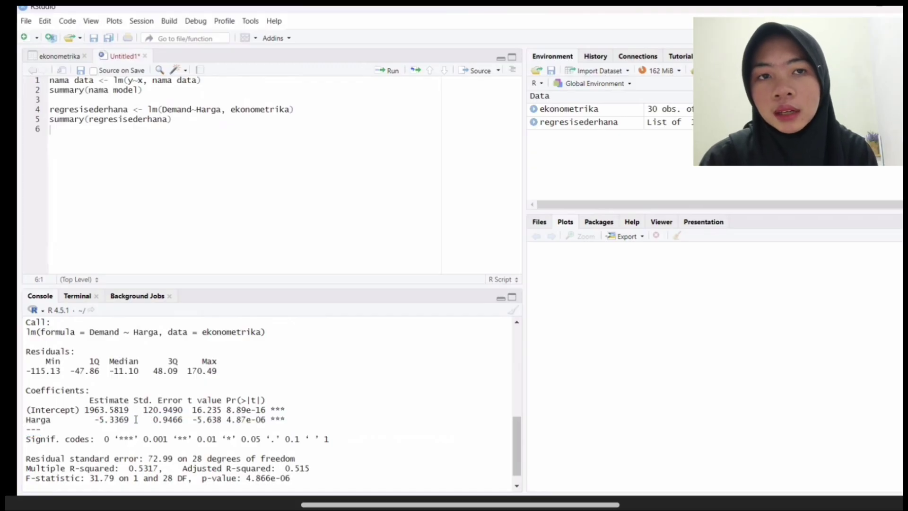
scroll(136, 420, "down", 1)
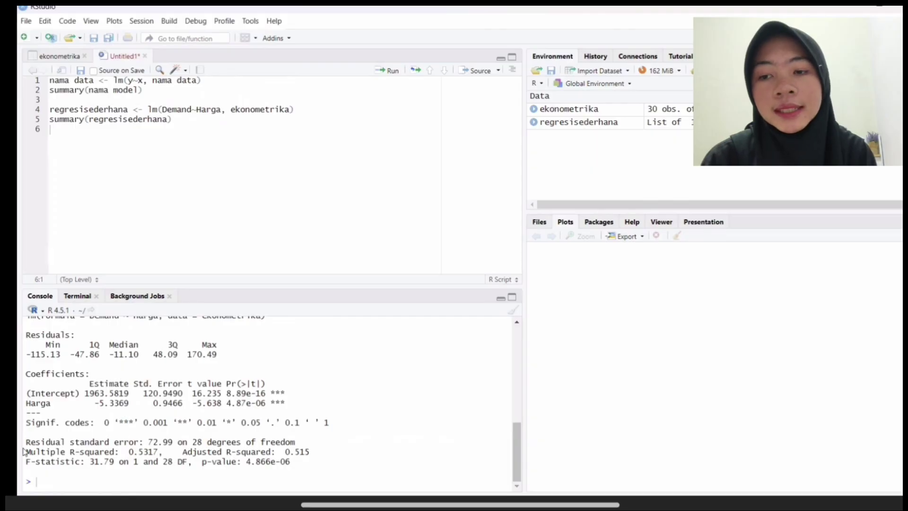
left_click_drag(128, 453, 161, 452)
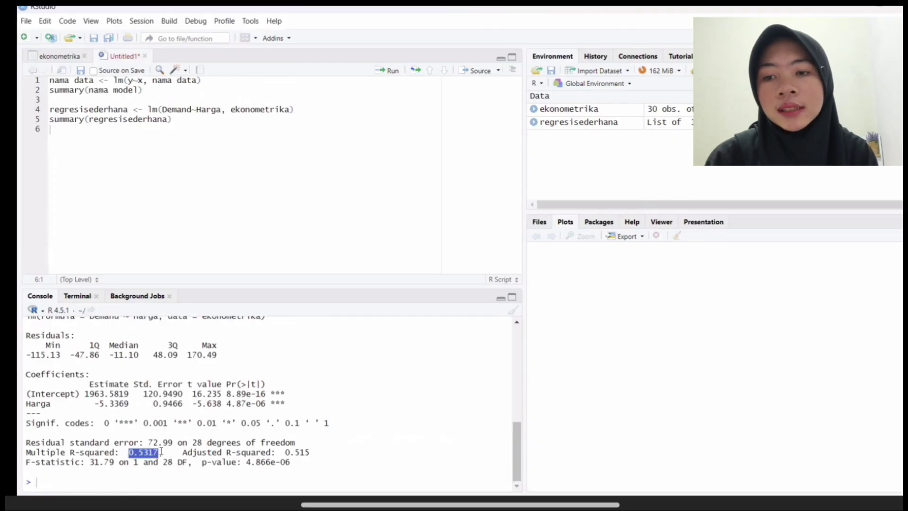
left_click(161, 452)
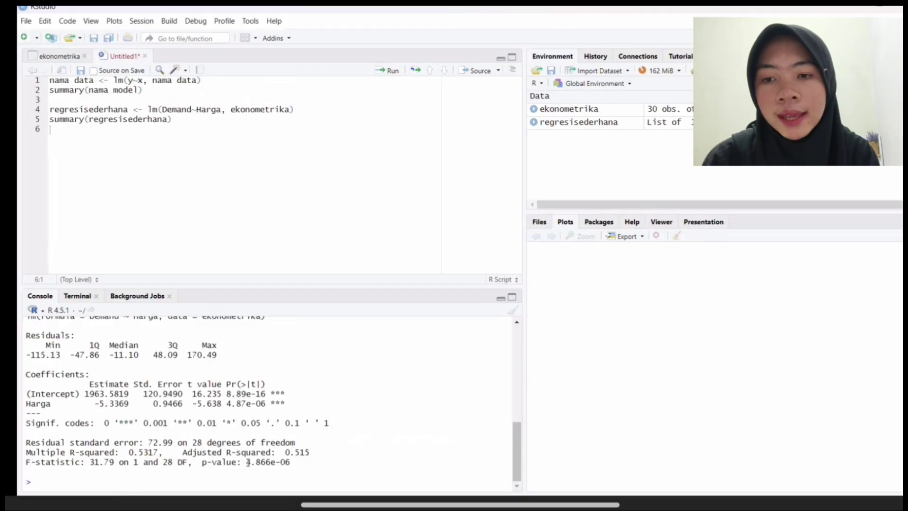
left_click_drag(247, 463, 298, 467)
left_click(307, 470)
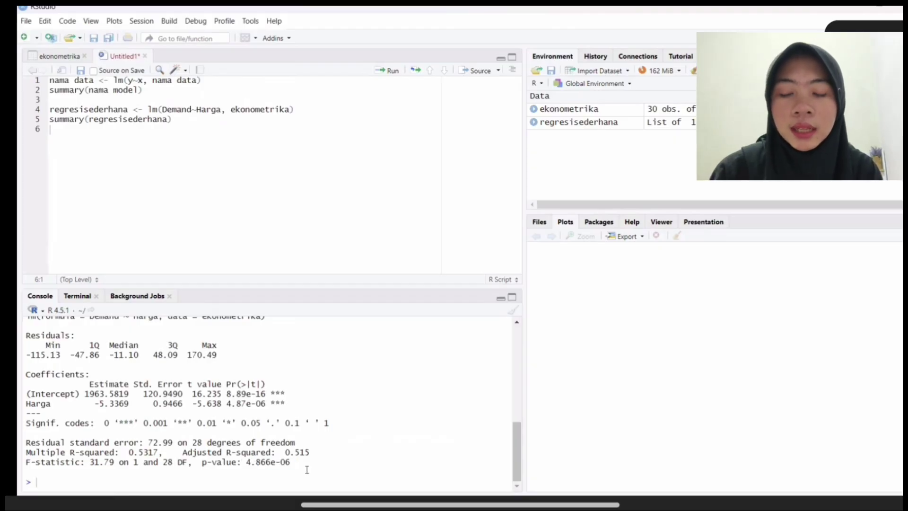